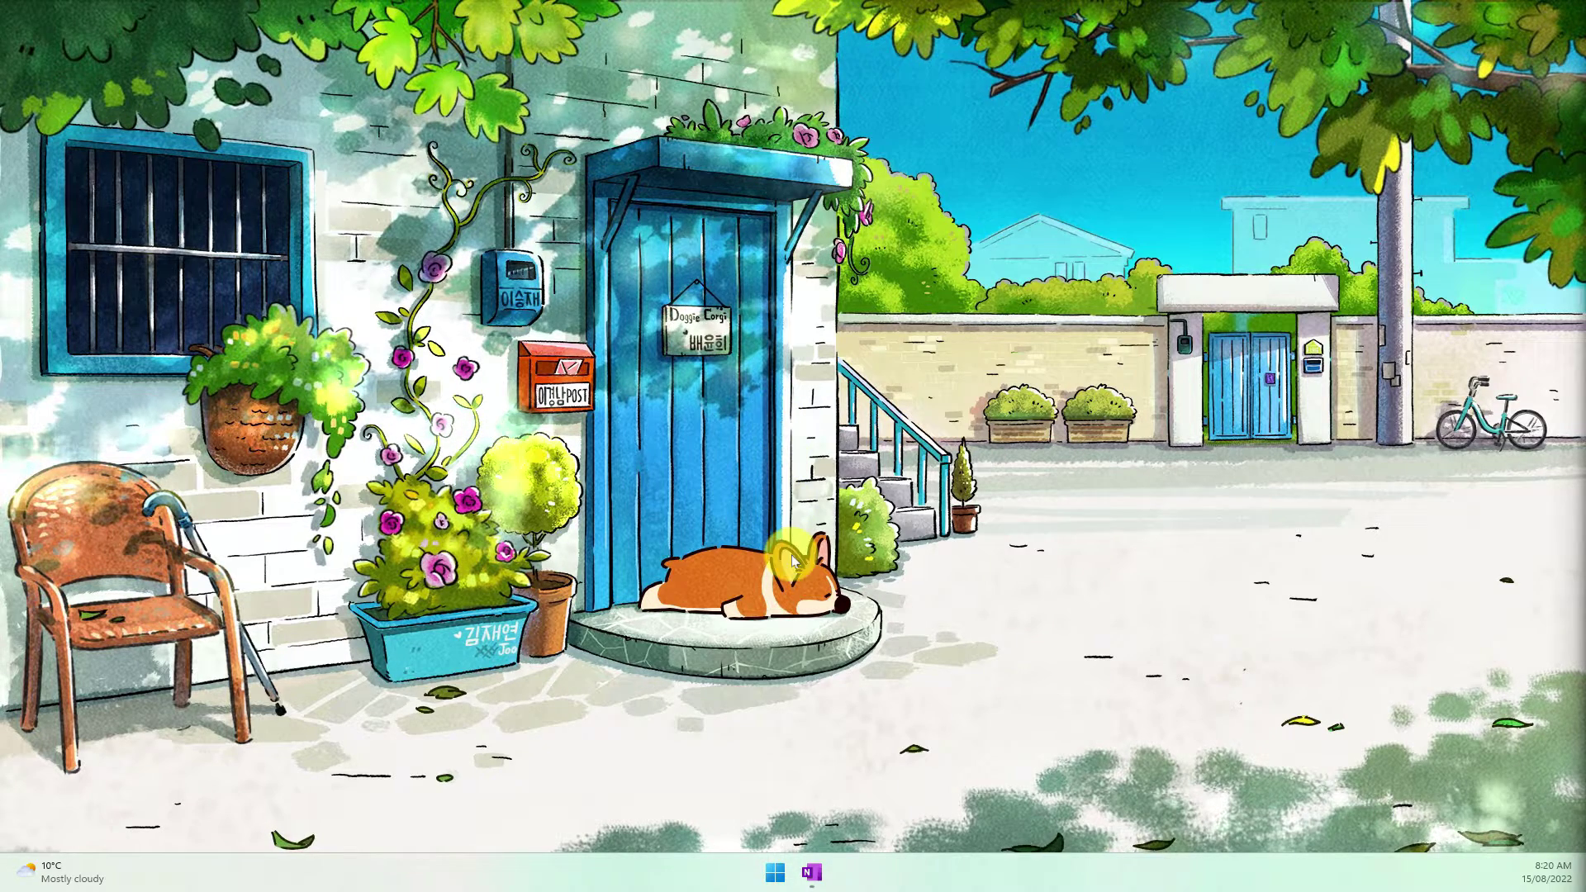
Bring OneNote forward, go to the 'Typing with Your Voice' page and start Dictate.
{"action": "left_click", "coordinate": [813, 877]}
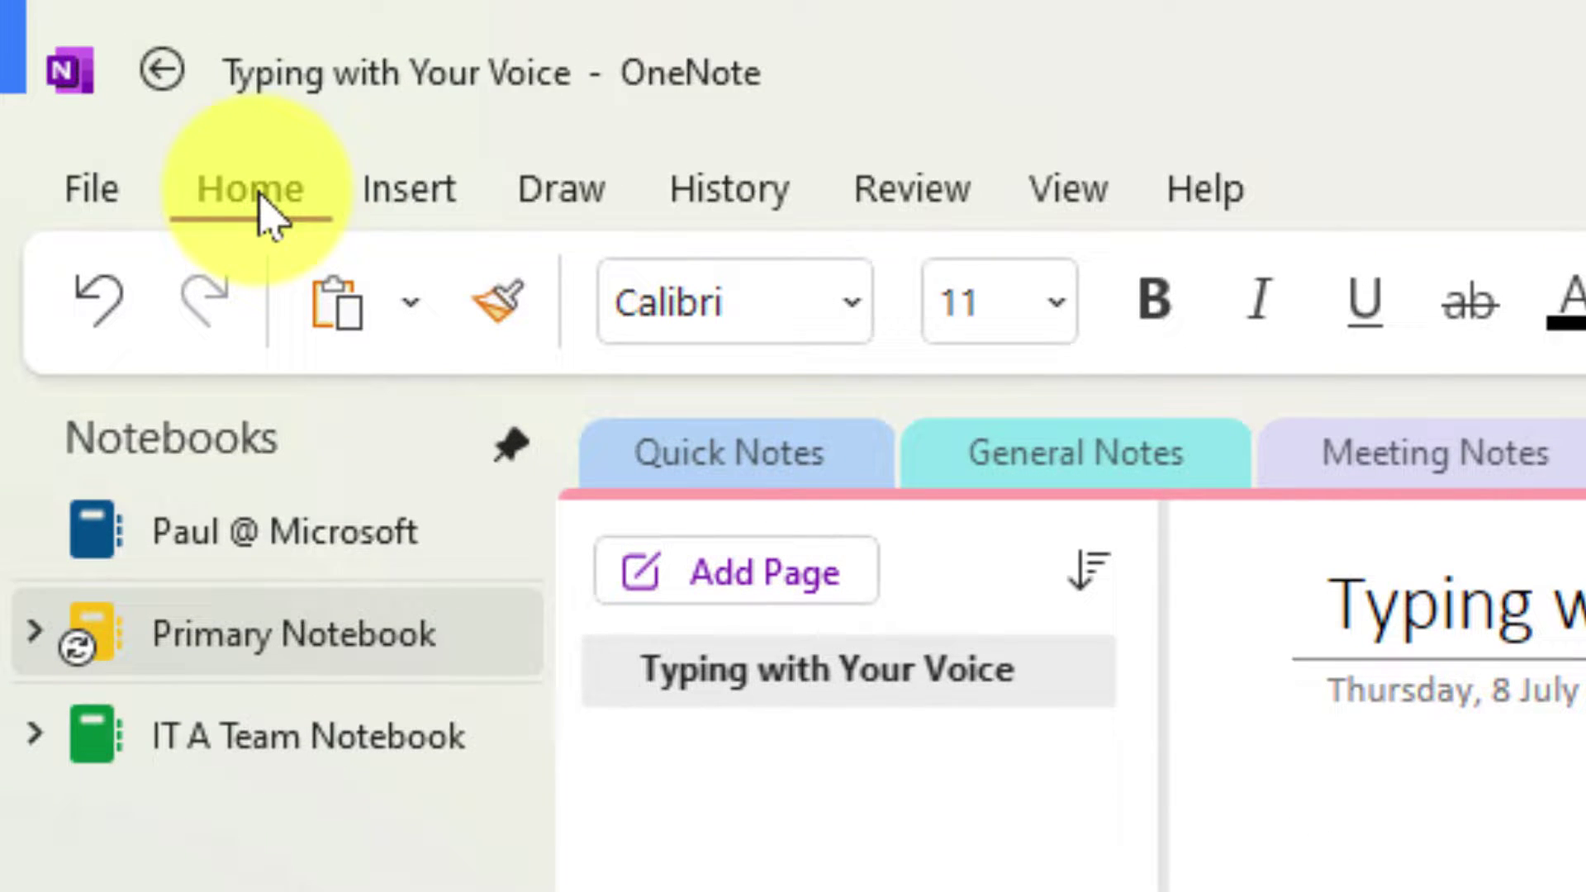
{"action": "left_click", "coordinate": [271, 213]}
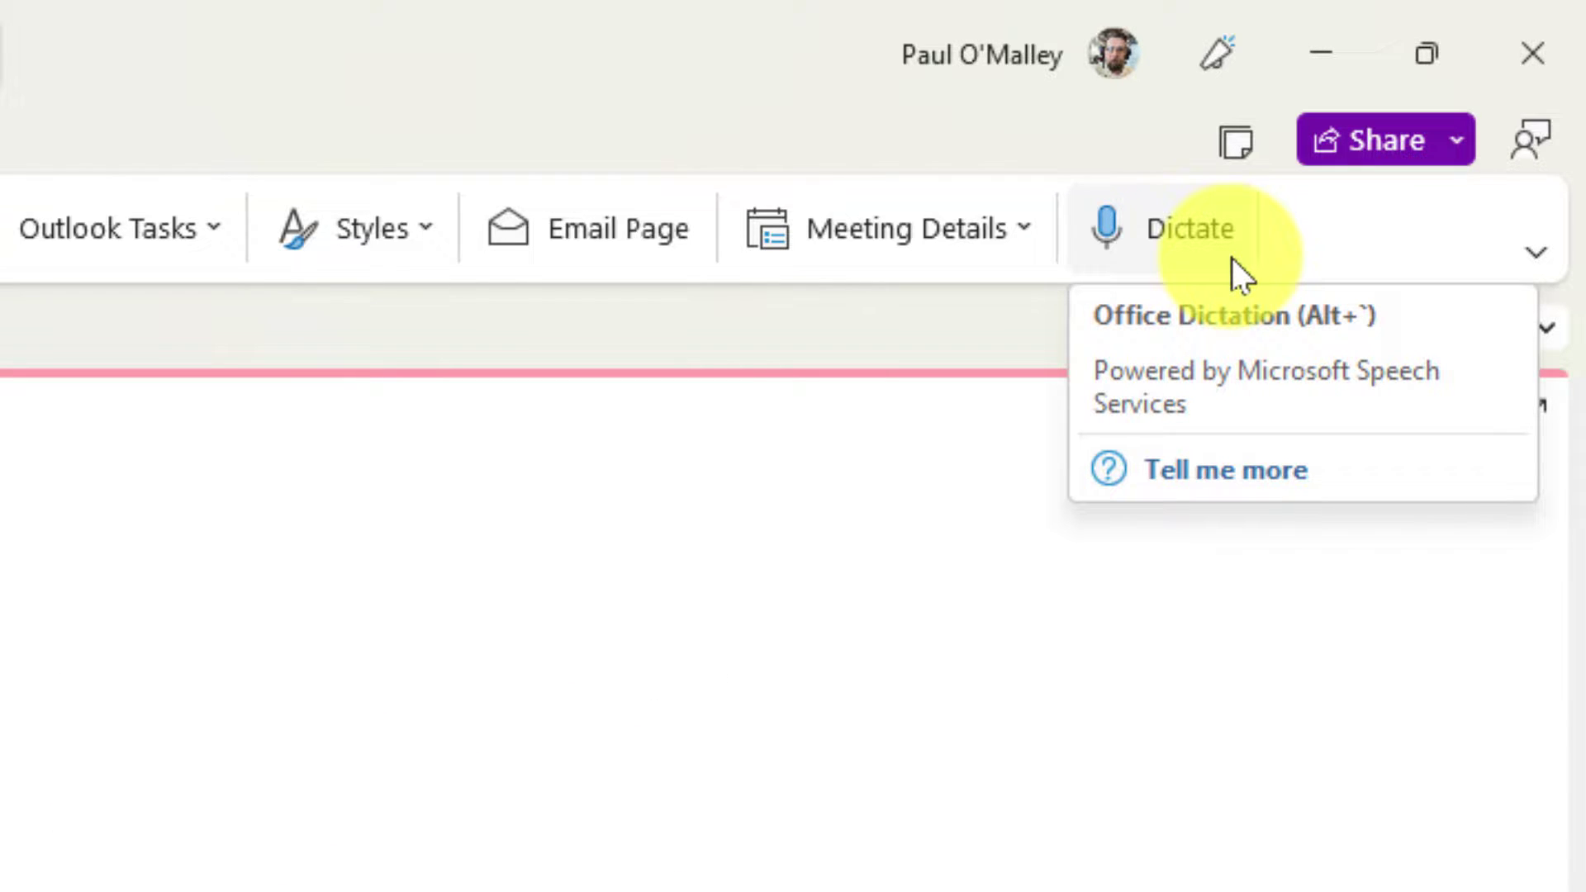
{"action": "left_click", "coordinate": [1232, 259]}
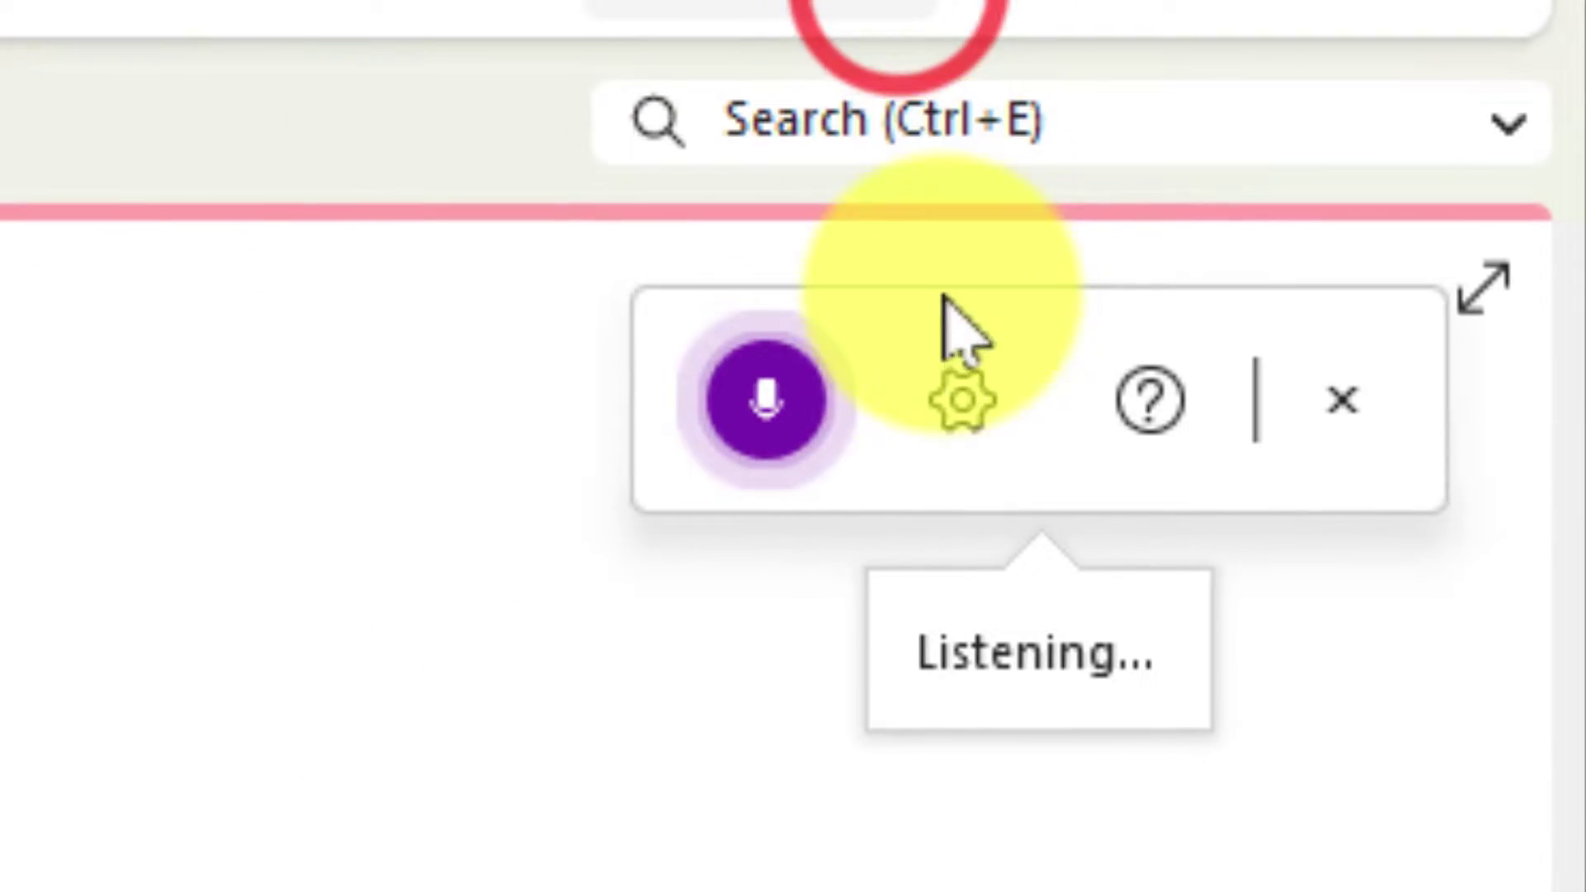
Stop listening, open Dictation Settings and browse the spoken-language list.
{"action": "left_click", "coordinate": [966, 443]}
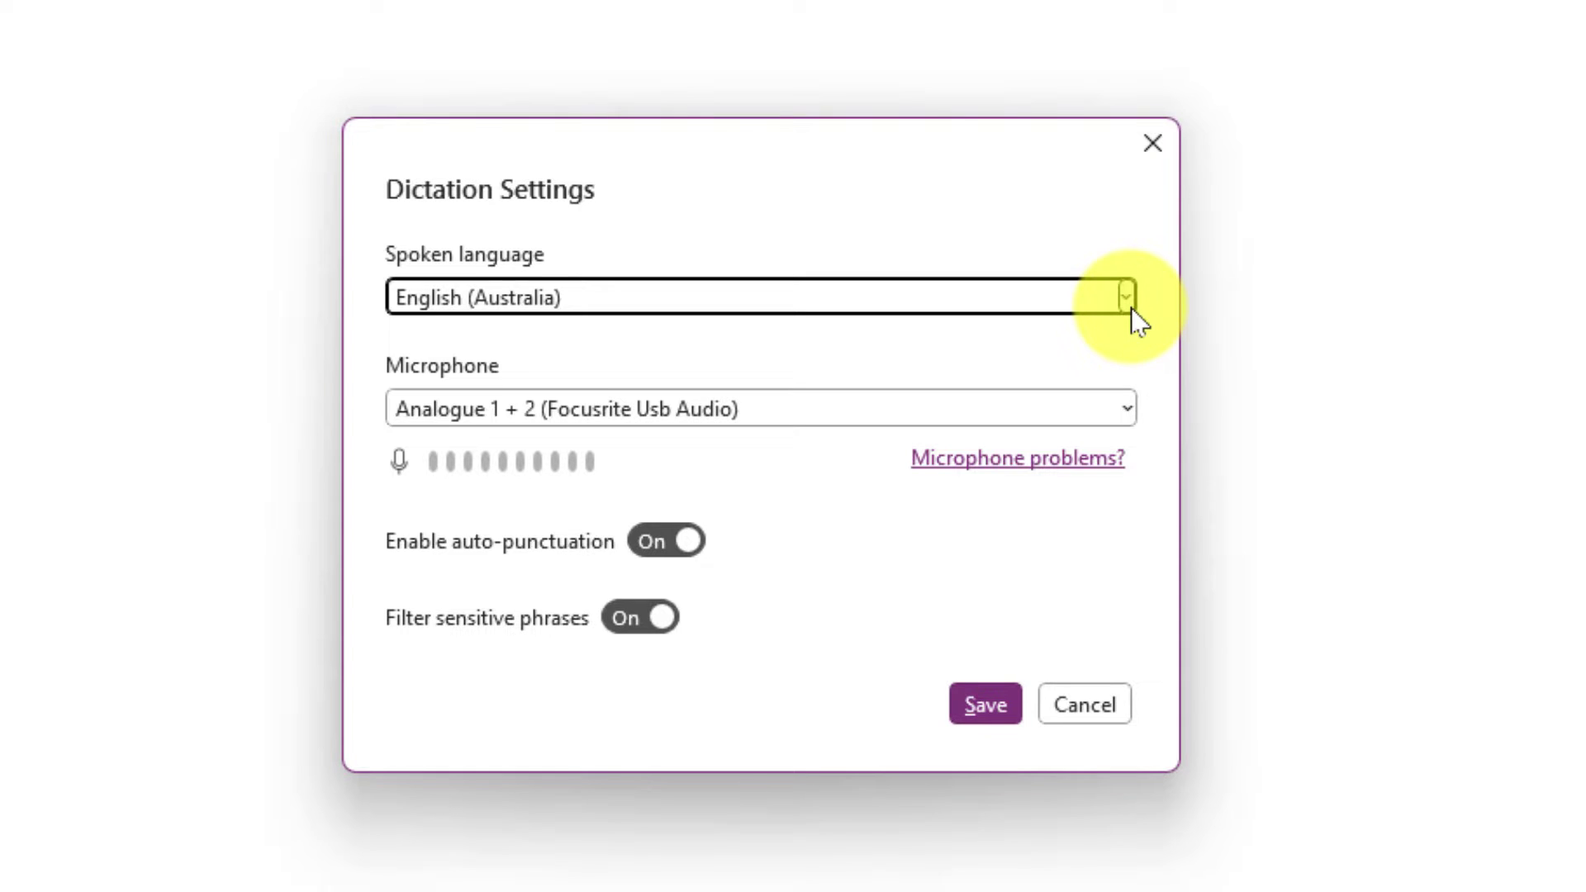
{"action": "left_click", "coordinate": [1131, 298]}
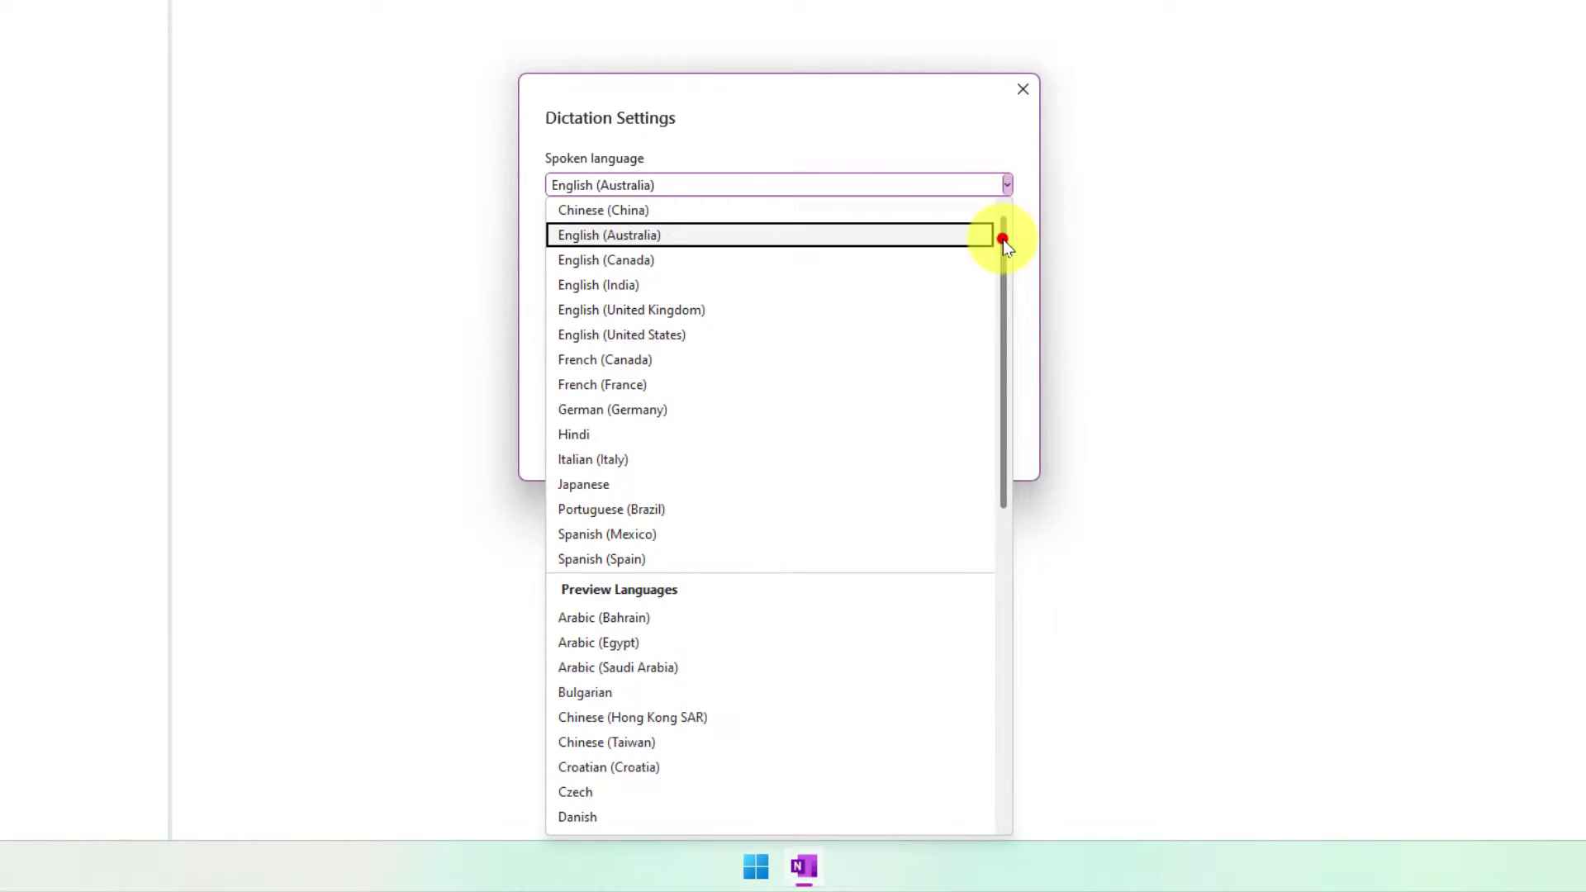
{"action": "mouse_move", "coordinate": [1002, 240]}
{"action": "left_mouse_down"}
{"action": "mouse_move", "coordinate": [1005, 558]}
{"action": "mouse_move", "coordinate": [1010, 192]}
{"action": "left_mouse_up"}
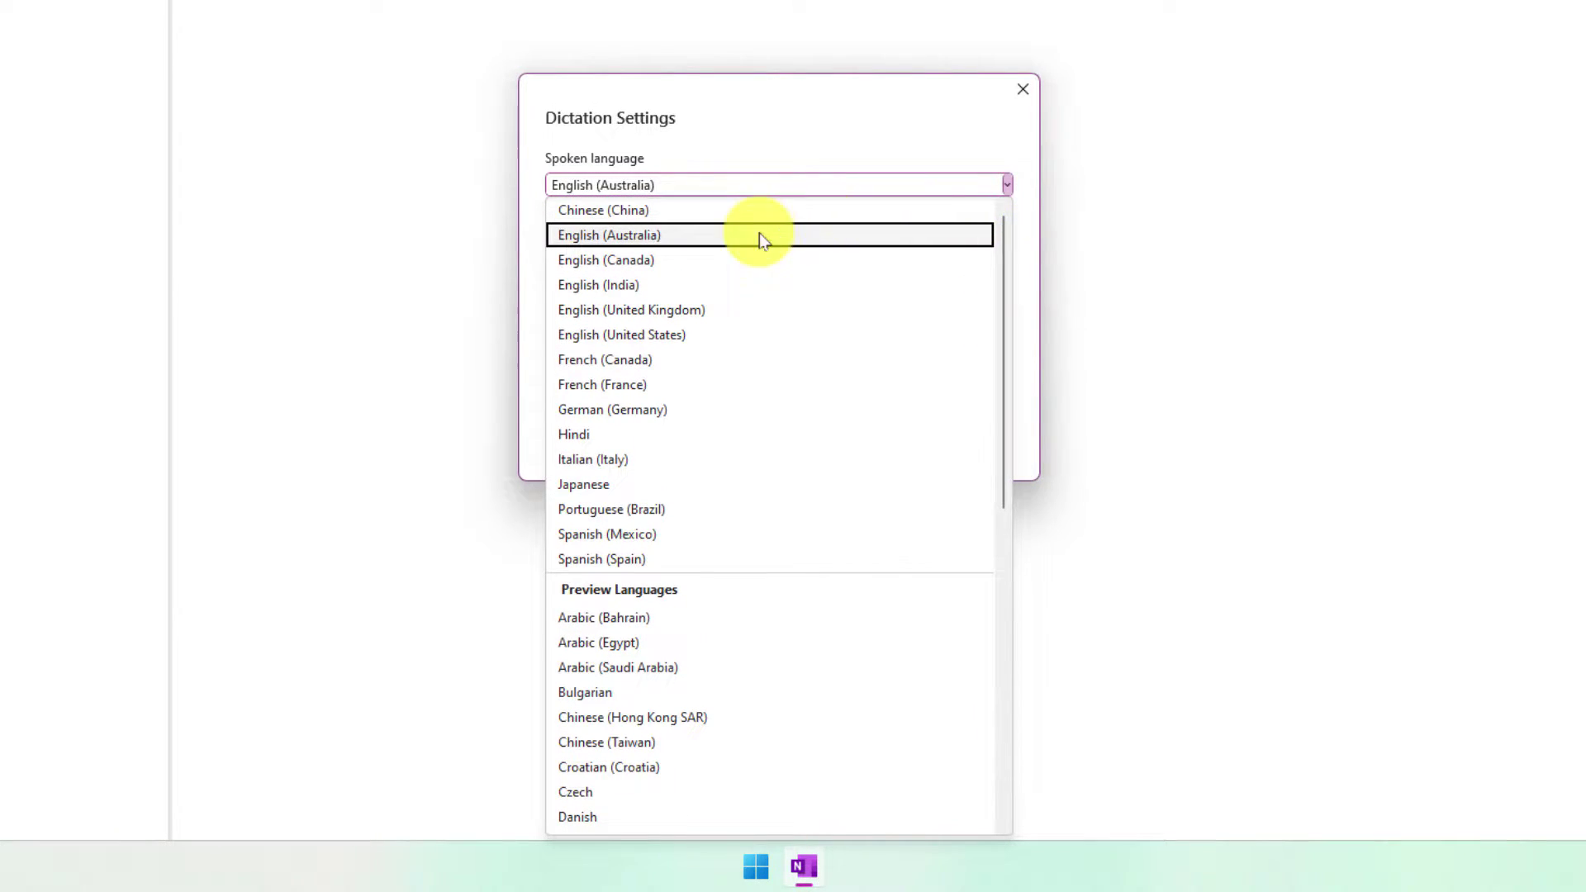
Keep English (Australia) as spoken language and the Focusrite microphone as input.
{"action": "left_click", "coordinate": [735, 242]}
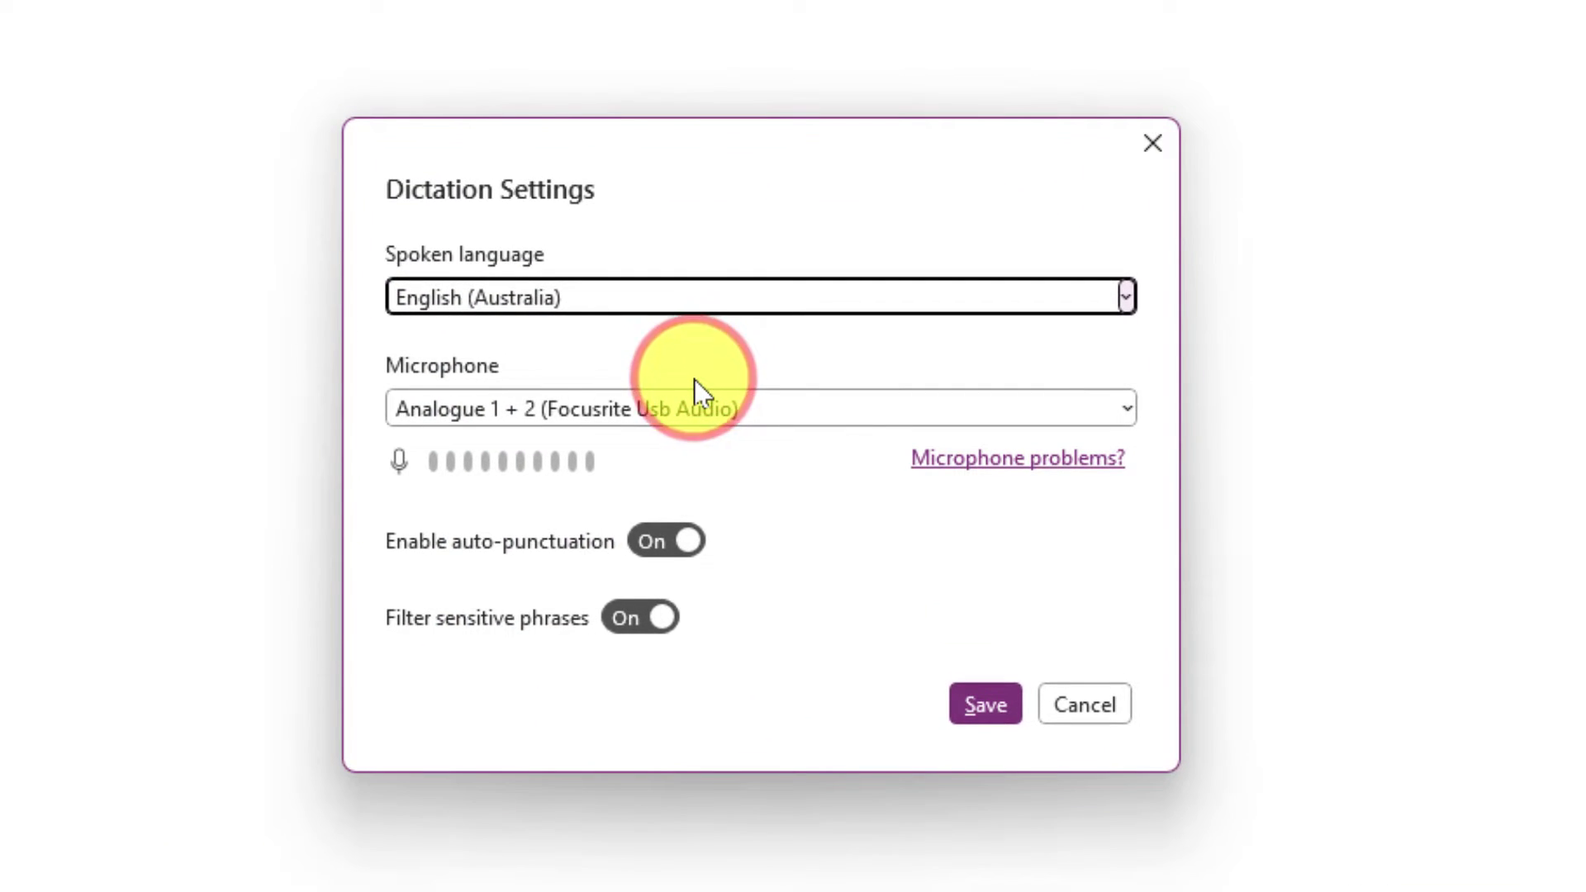
{"action": "left_click", "coordinate": [1119, 411]}
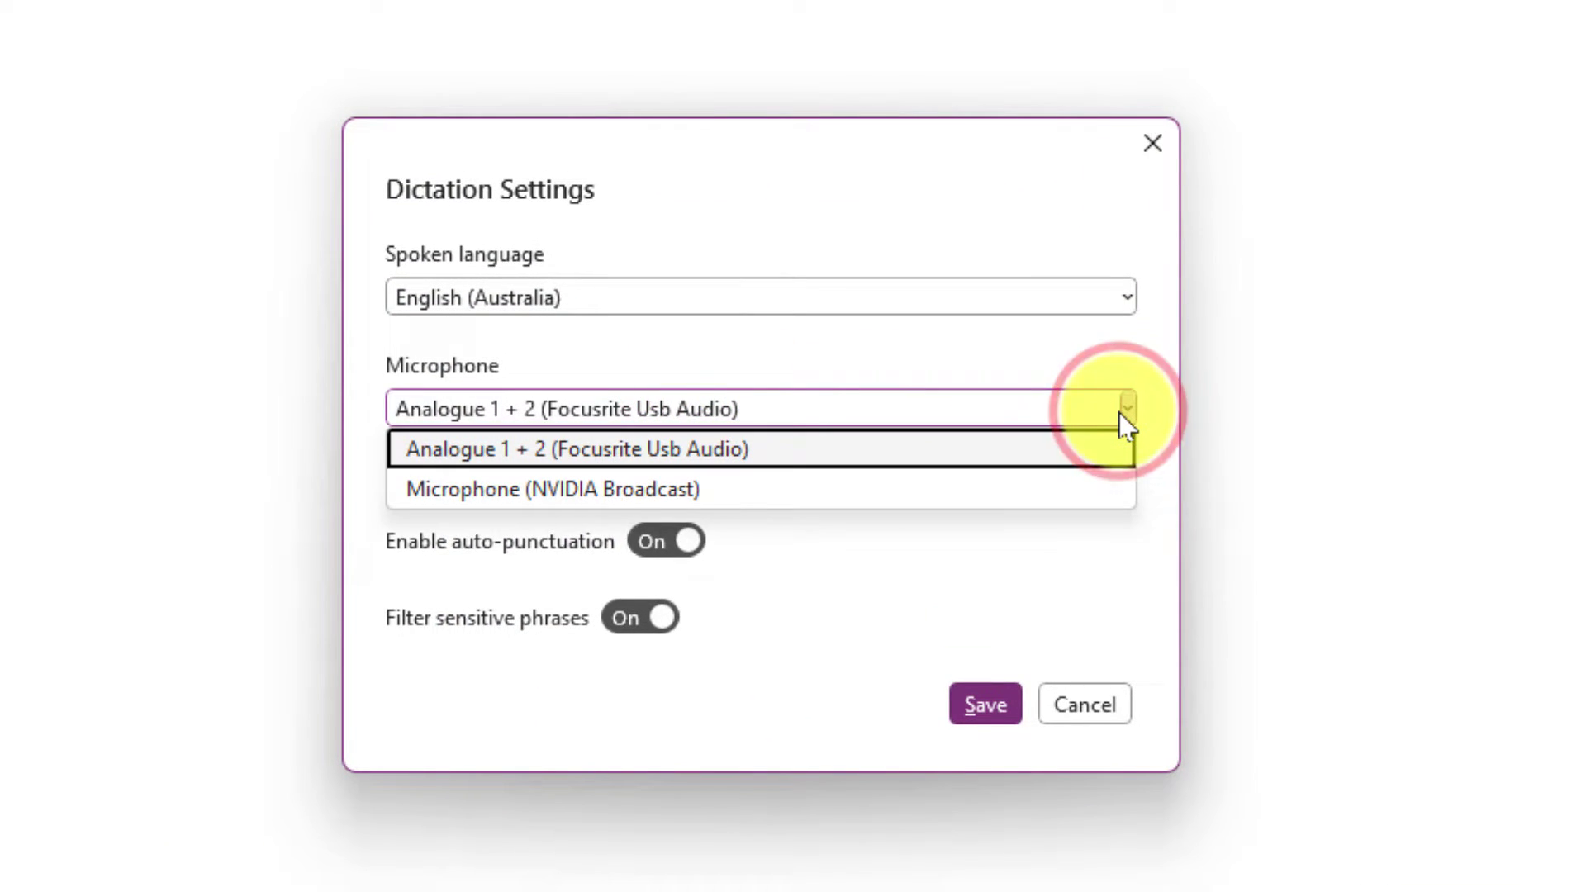
{"action": "left_click", "coordinate": [792, 449]}
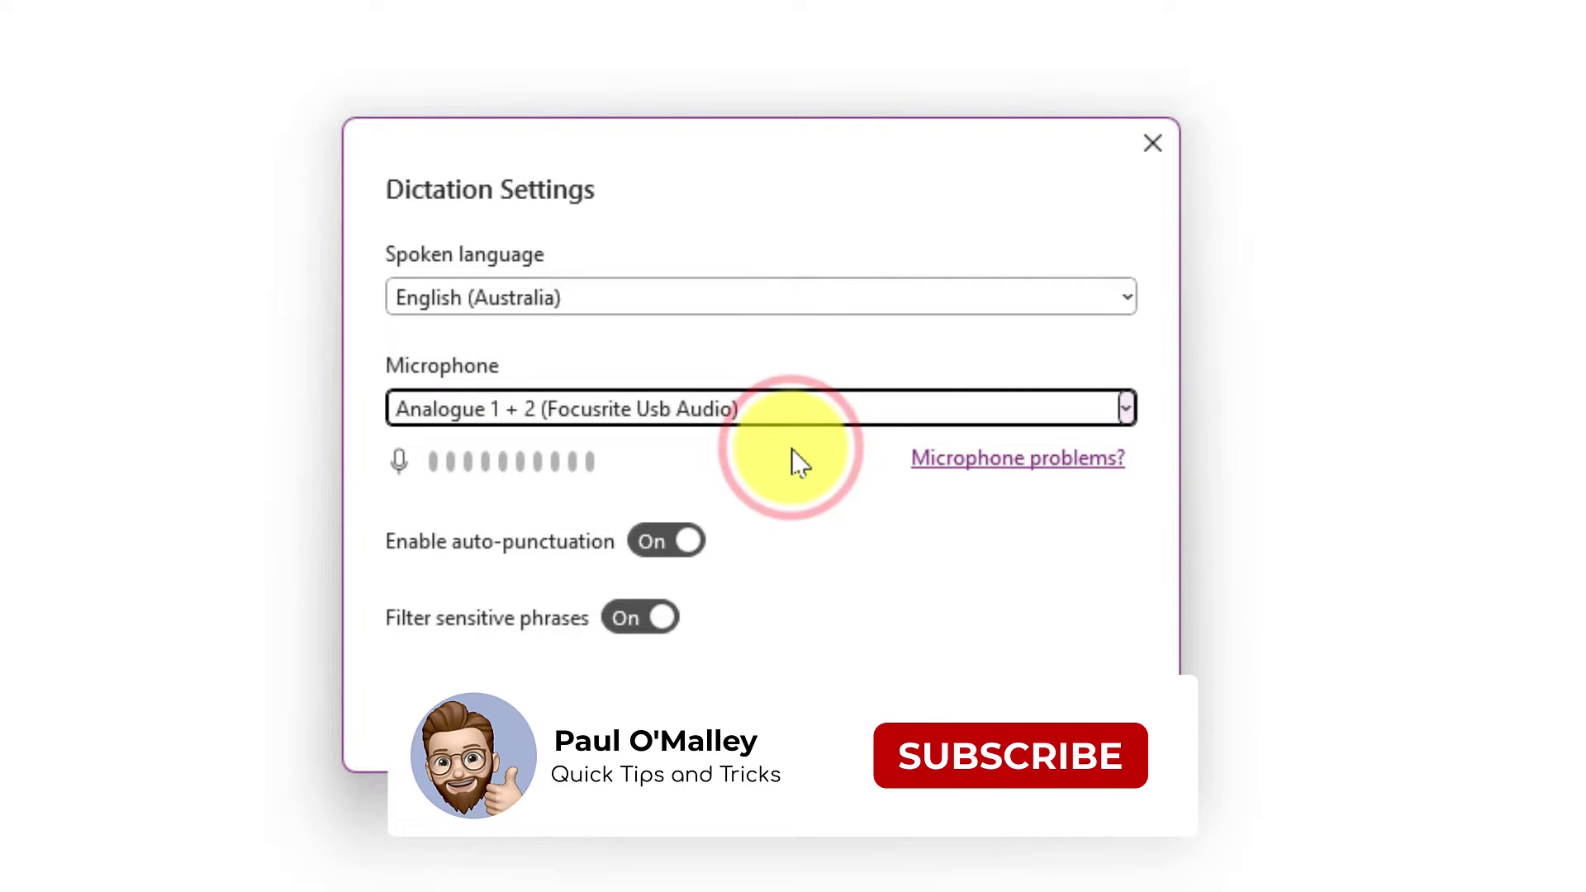
Leave auto-punctuation and sensitive-phrase filtering on, and save the dictation settings.
{"action": "left_click", "coordinate": [686, 554]}
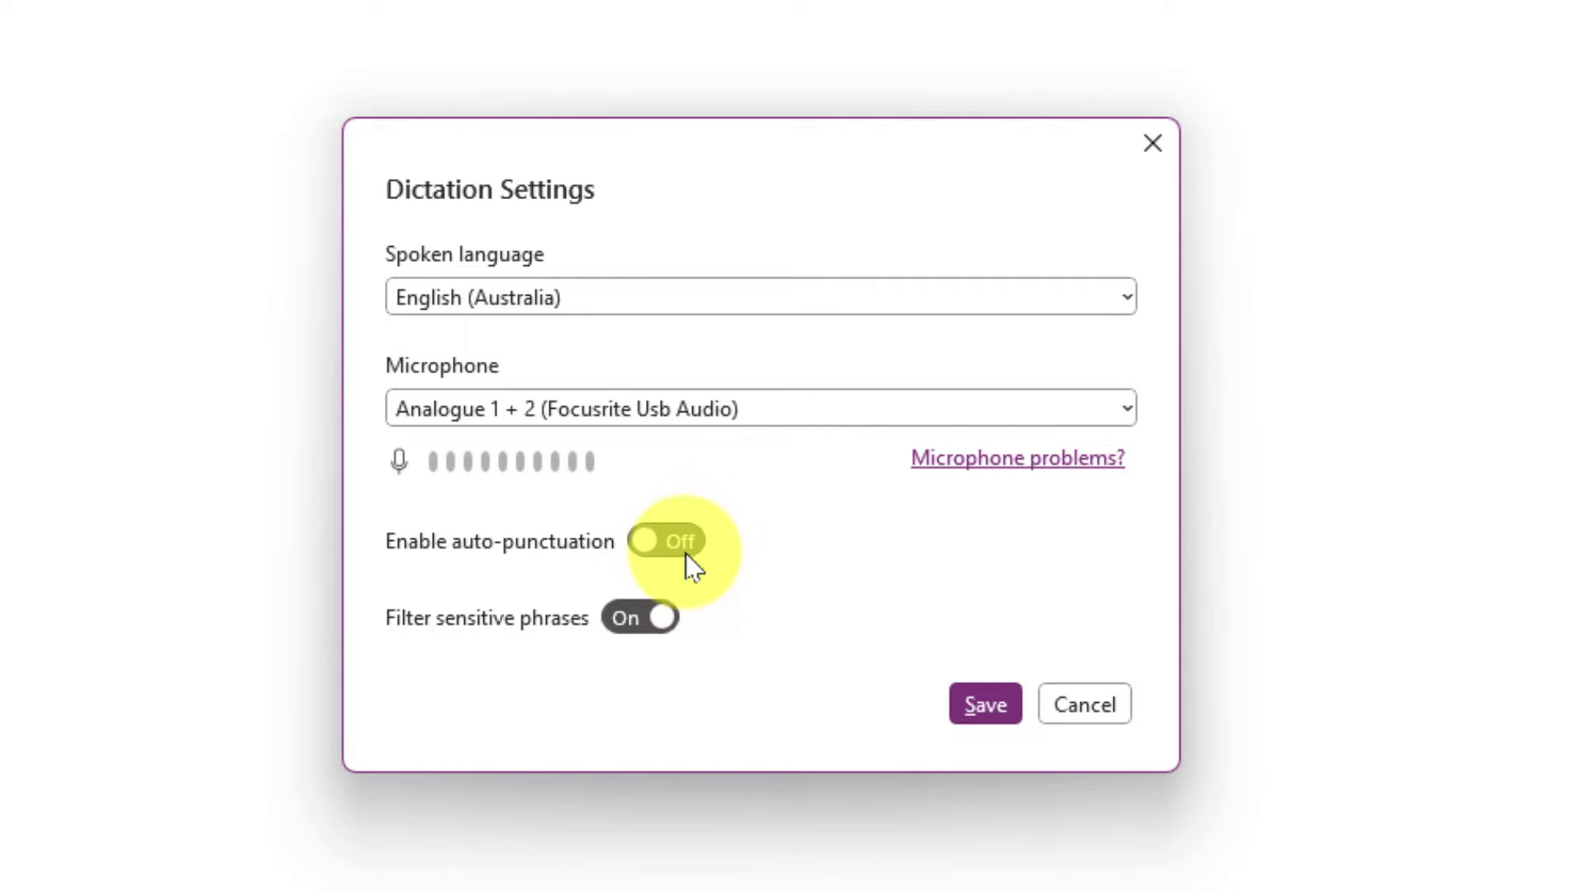
{"action": "left_click", "coordinate": [687, 554]}
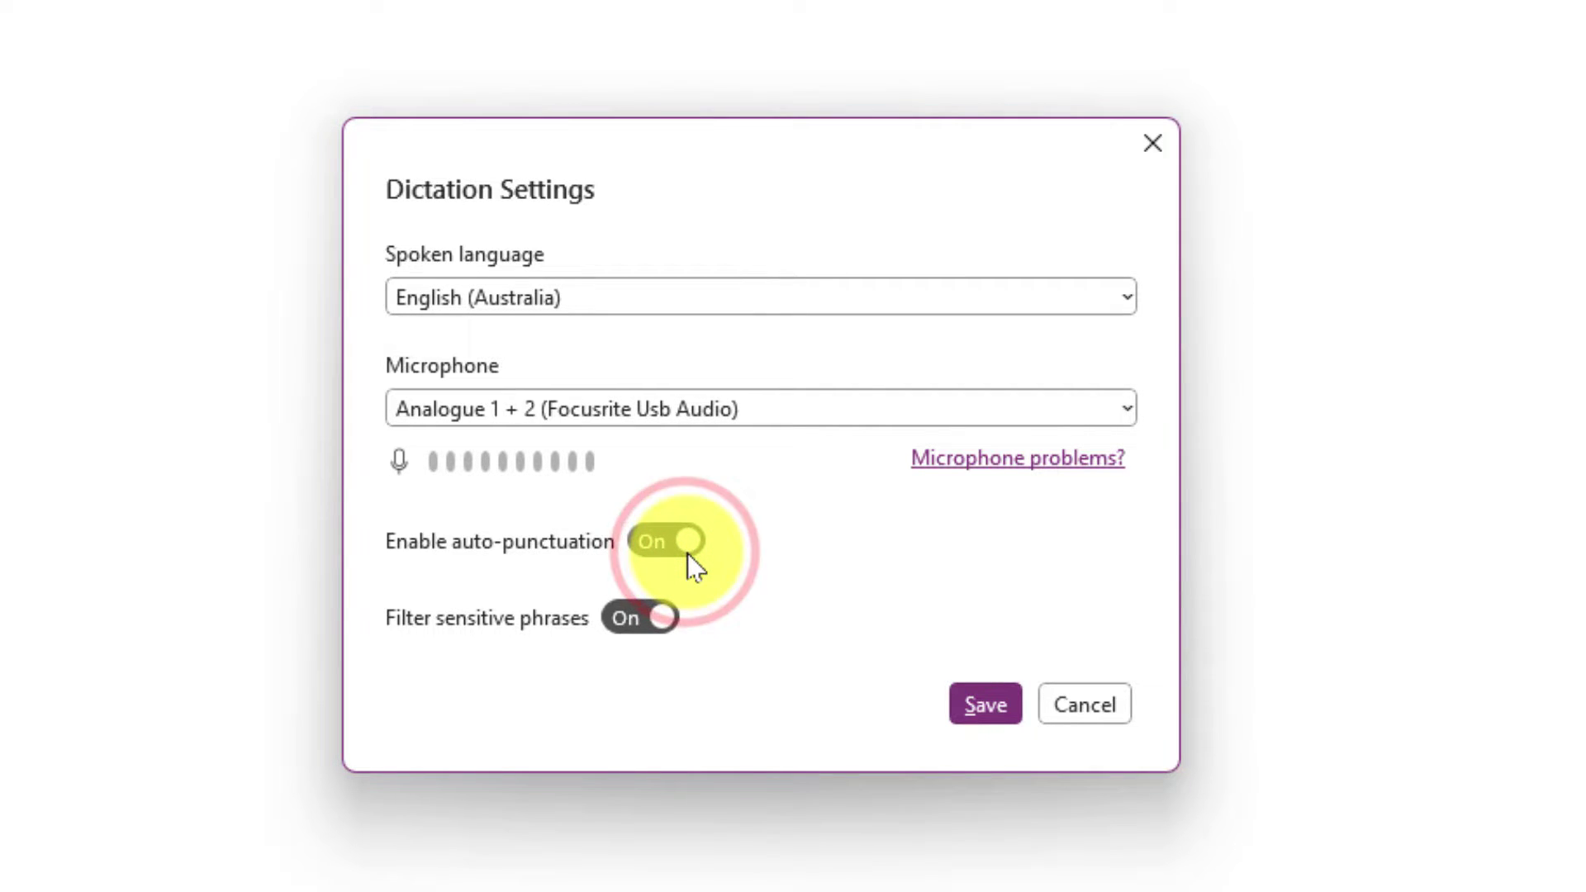
{"action": "left_click", "coordinate": [664, 630]}
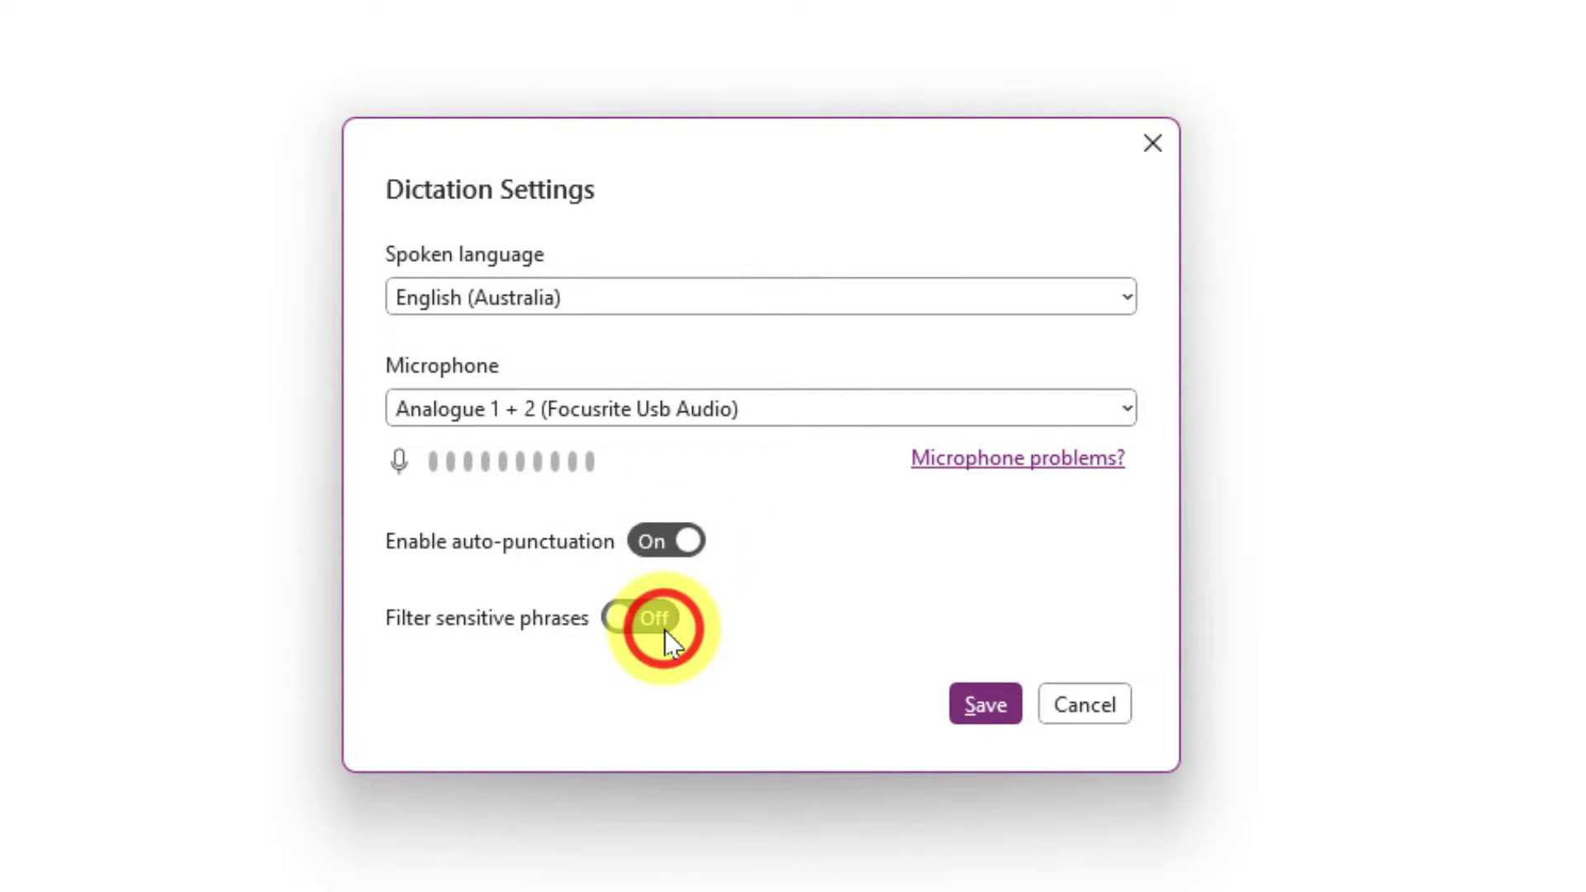
{"action": "left_click", "coordinate": [664, 626]}
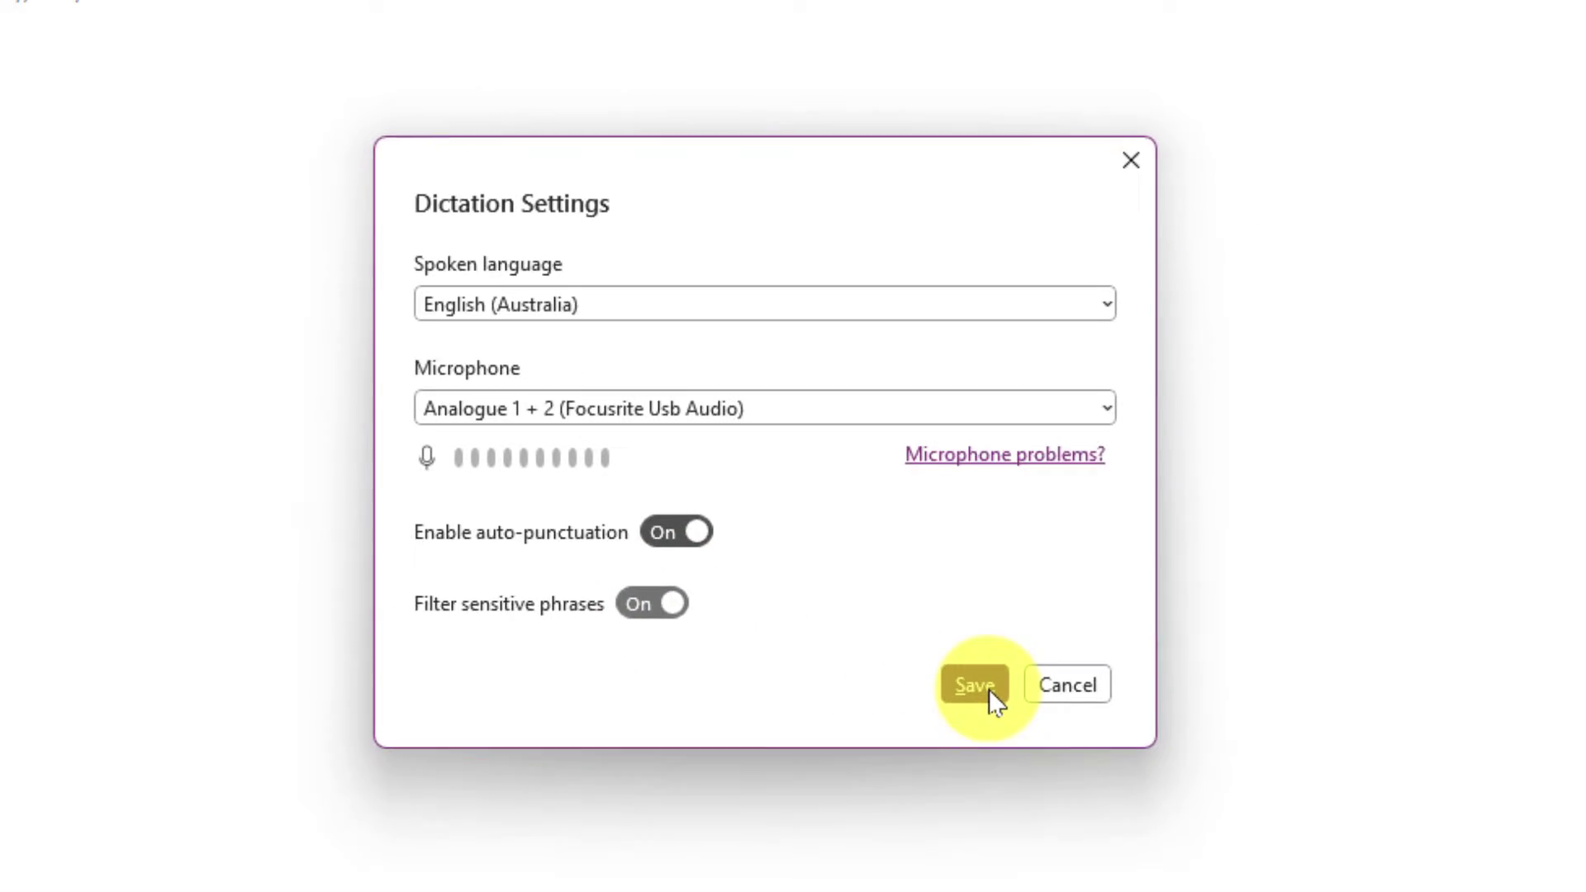
{"action": "left_click", "coordinate": [999, 710]}
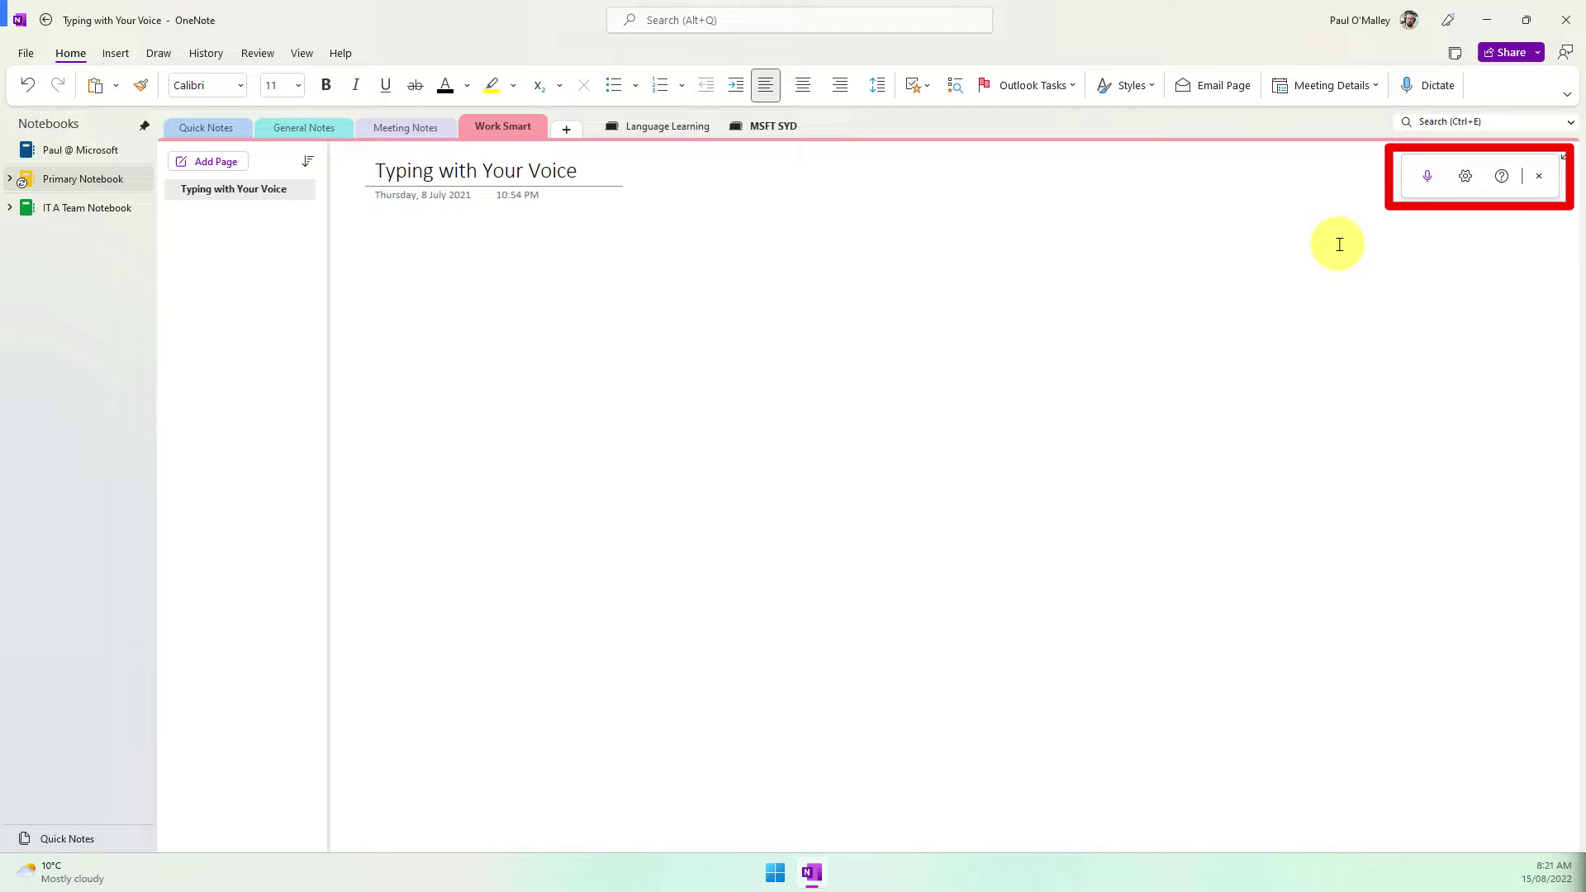
Start the microphone and dictate two auto-punctuated paragraphs onto the page.
{"action": "left_click", "coordinate": [1432, 181]}
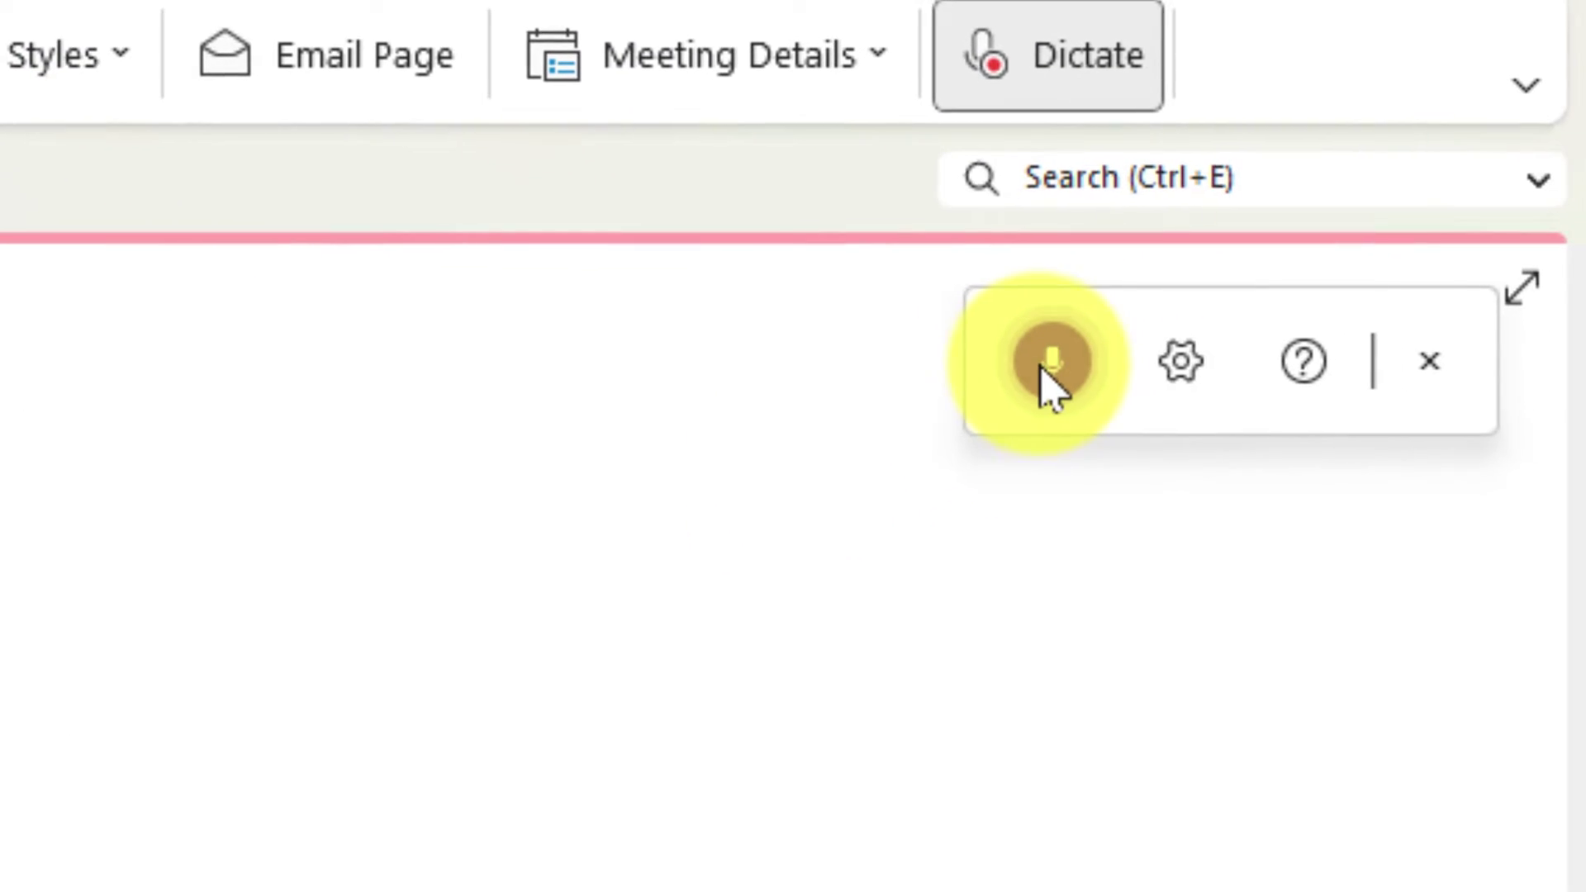
Stop dictation and minimise OneNote to reveal the desktop.
{"action": "left_click", "coordinate": [1045, 371]}
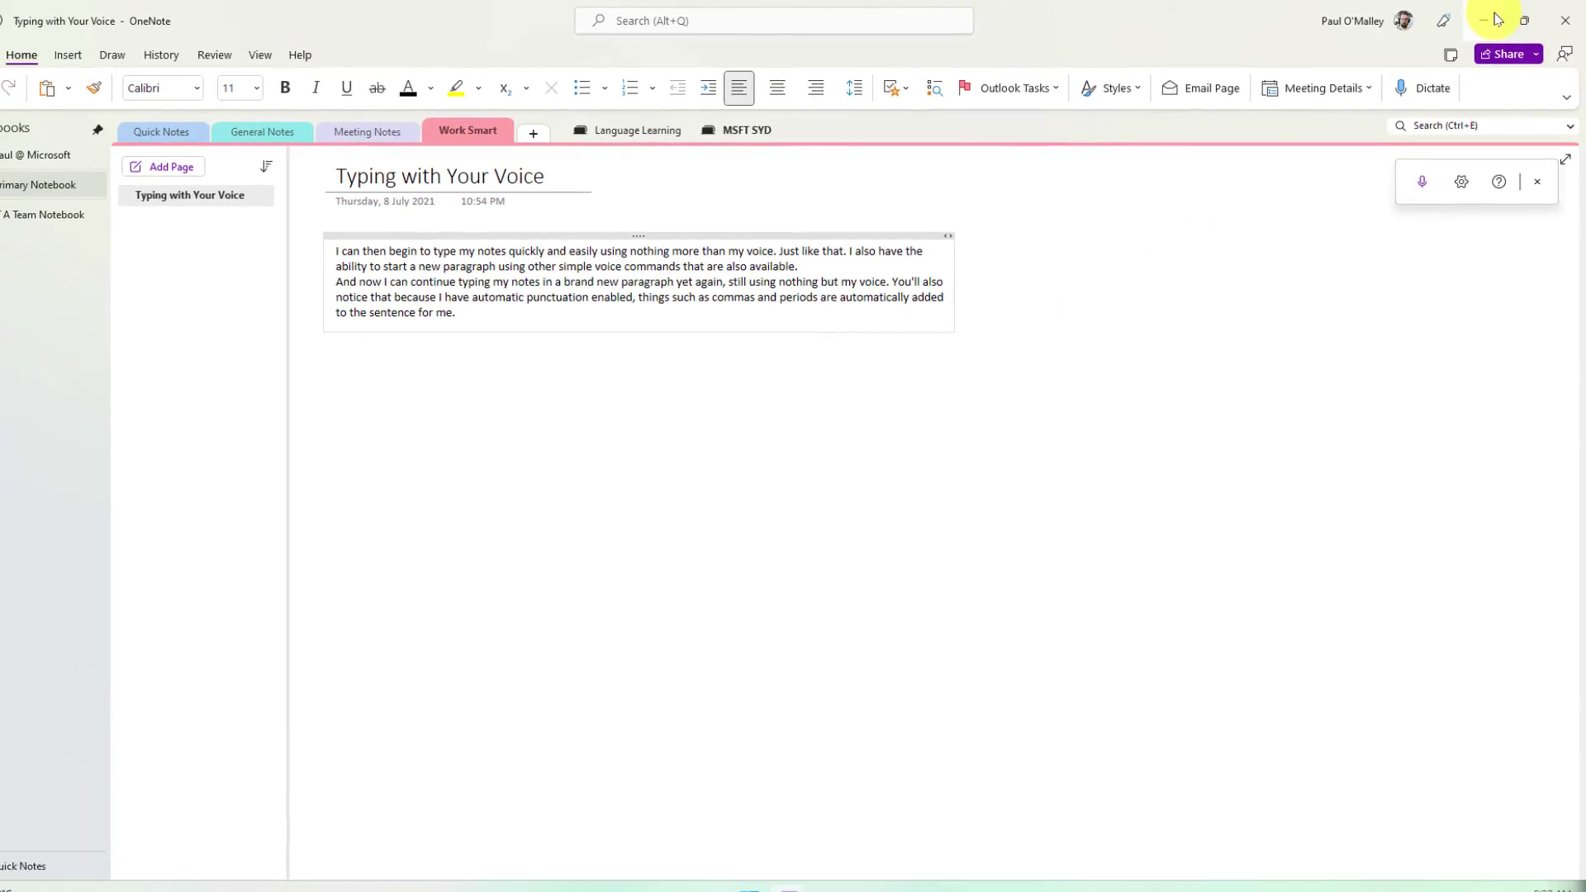
{"action": "left_click", "coordinate": [1496, 19]}
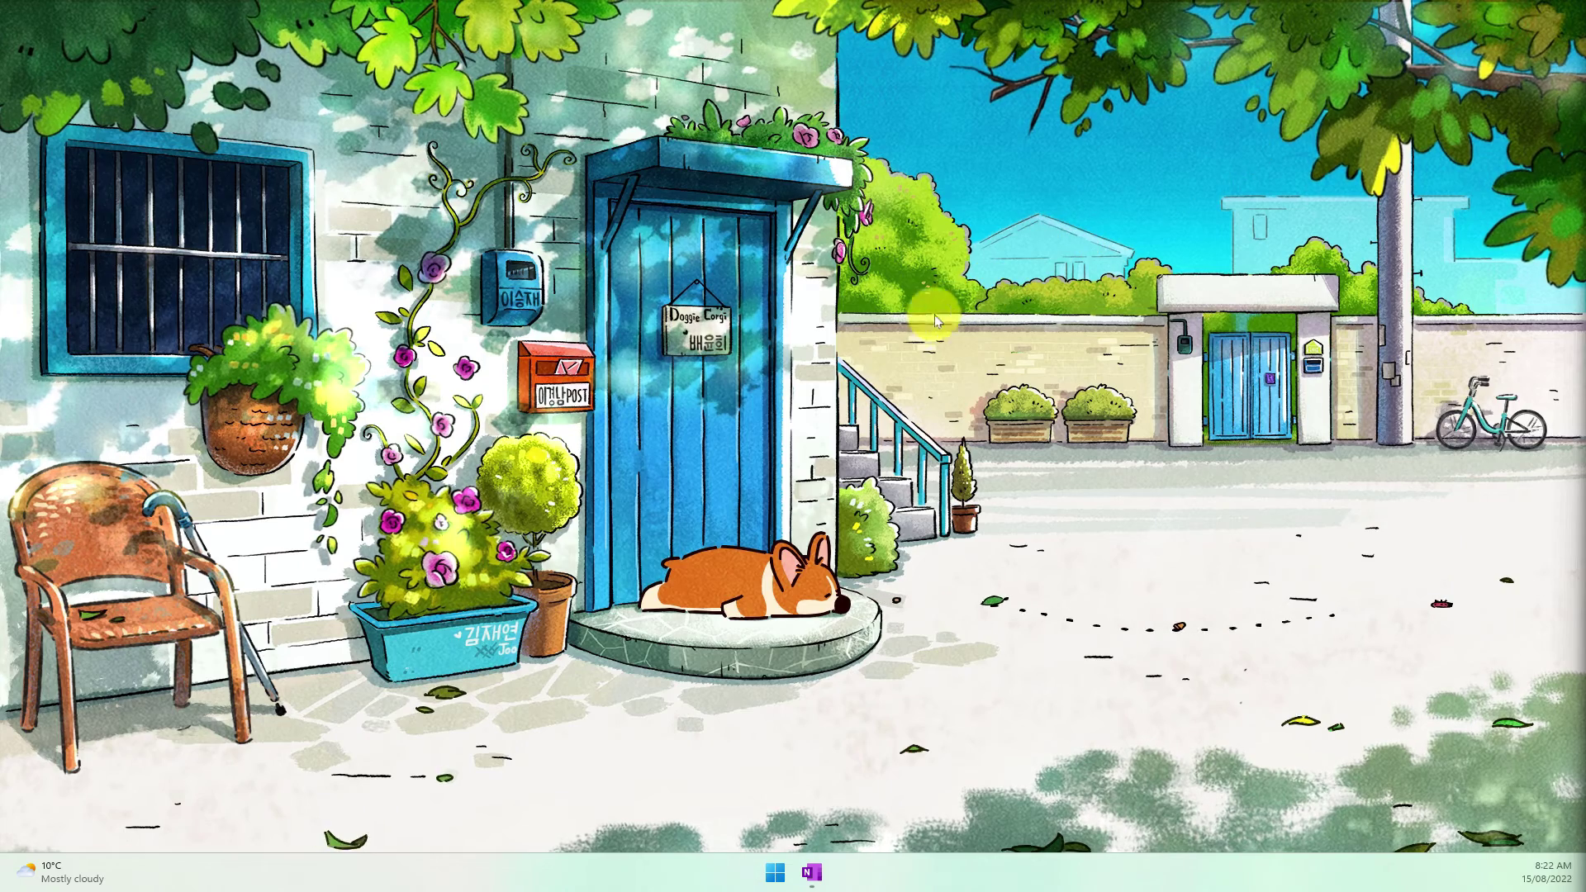